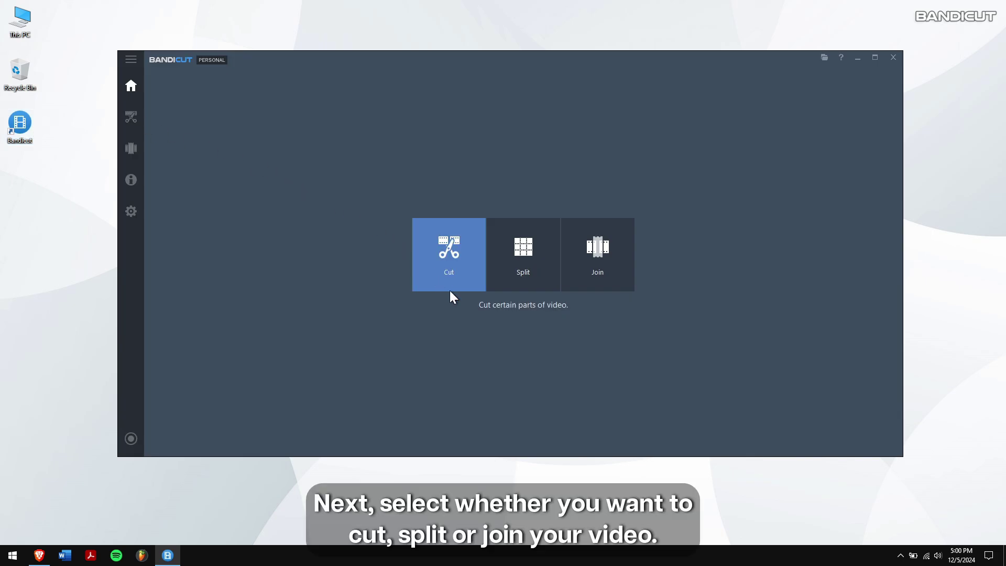
- Load the GoPro Stocks, Hard Drive Connection and Phone Stocks clips into the joiner
click(628, 284)
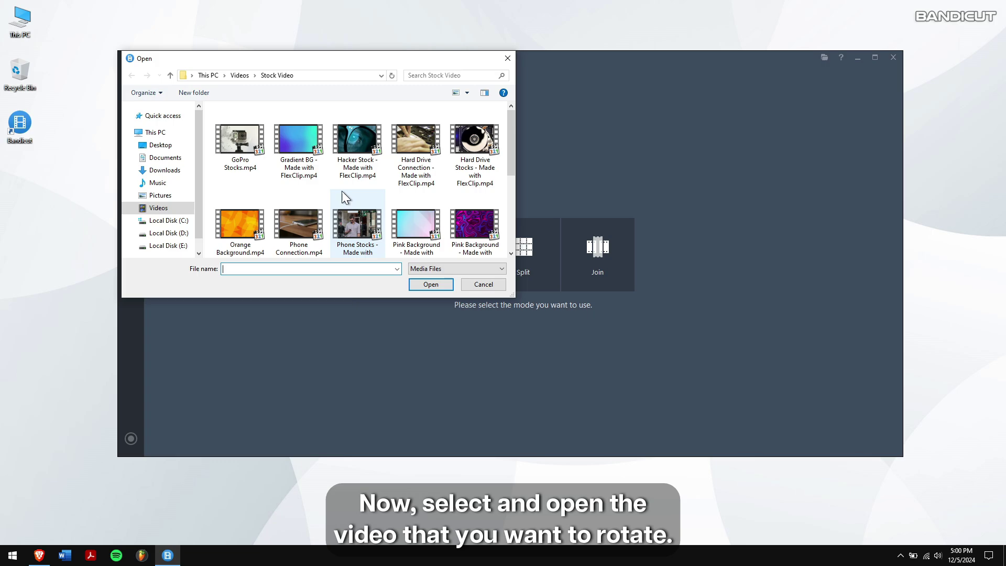
click(240, 146)
ctrl+click(357, 229)
ctrl+click(412, 158)
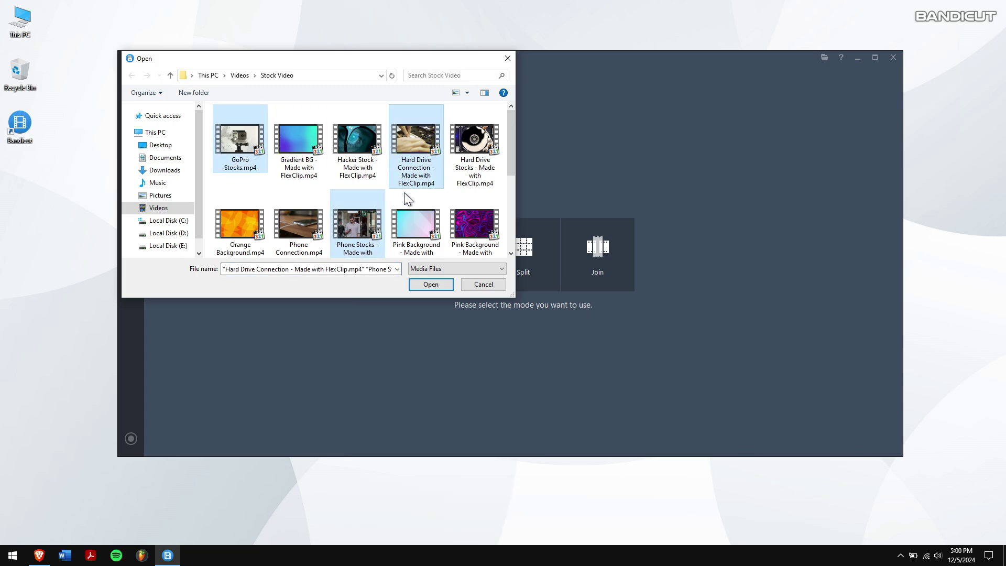
click(417, 285)
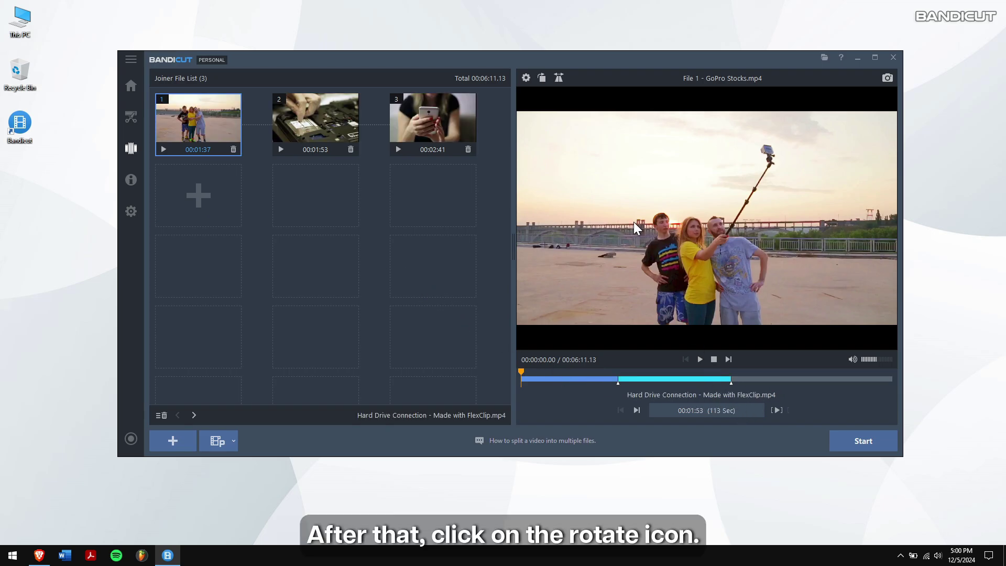
- Rotate the GoPro Stocks preview four quarter turns, back to upright
click(541, 78)
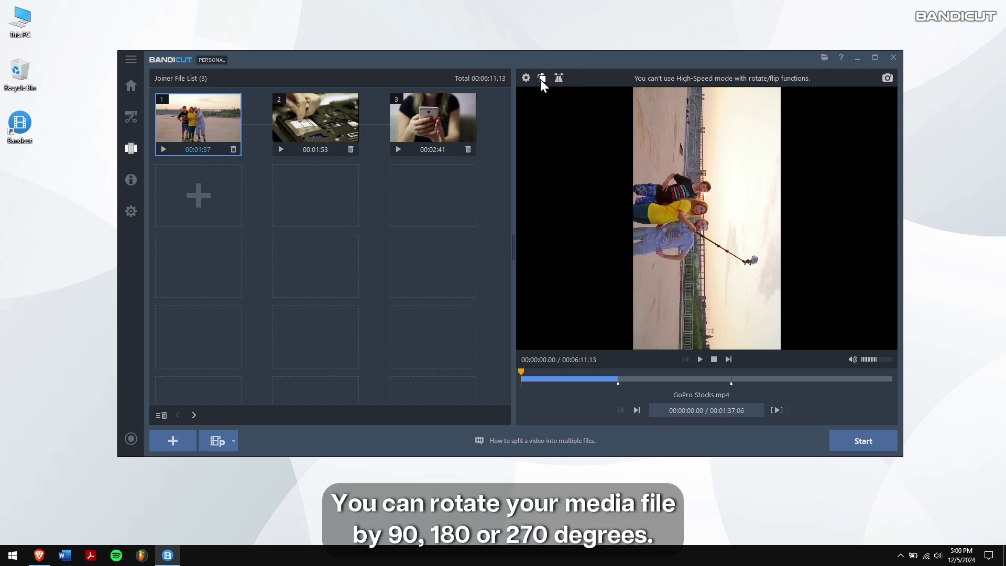
click(542, 78)
click(541, 78)
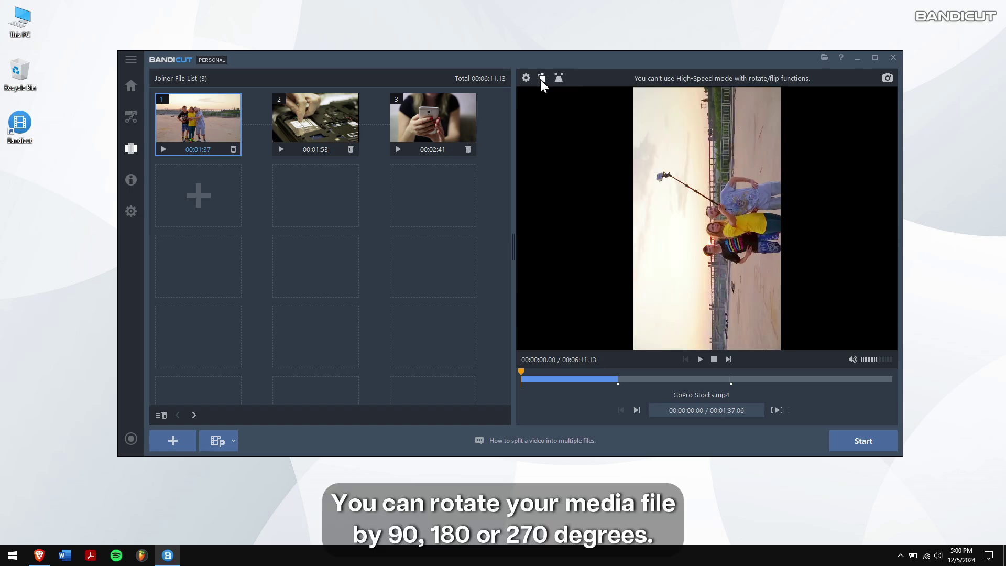
click(541, 78)
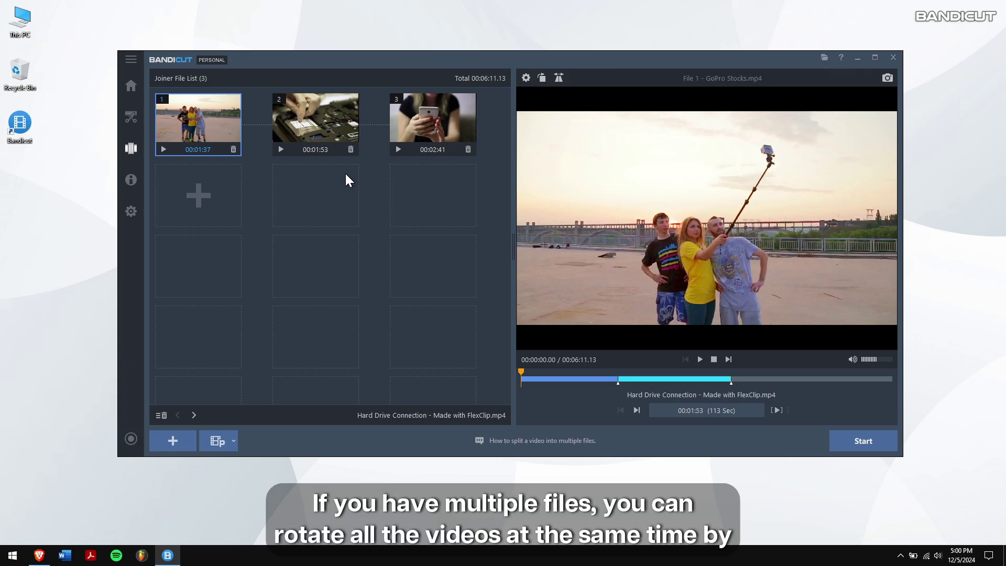
- Enable 'Apply to all videos' in the rotation options and confirm it
click(526, 78)
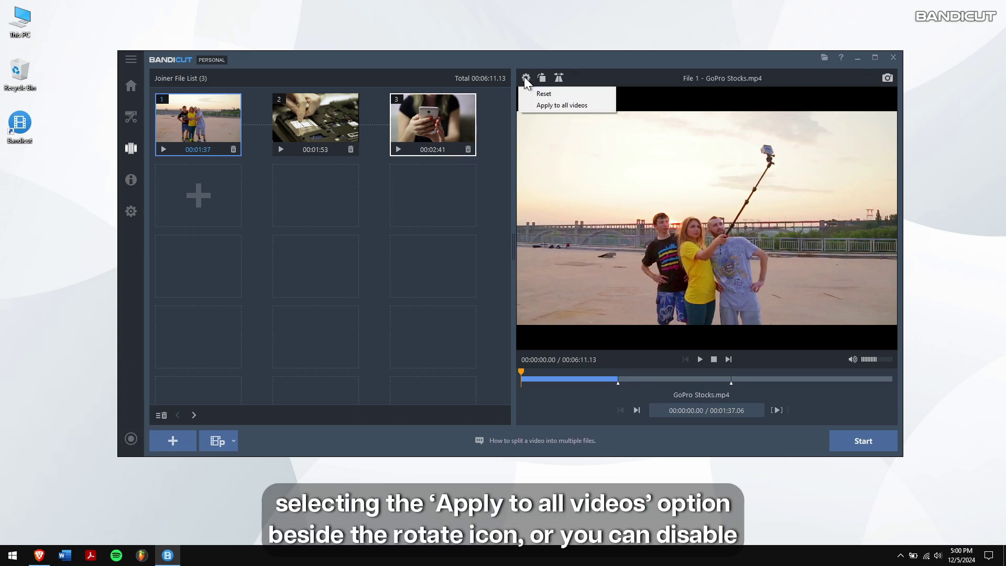
click(579, 105)
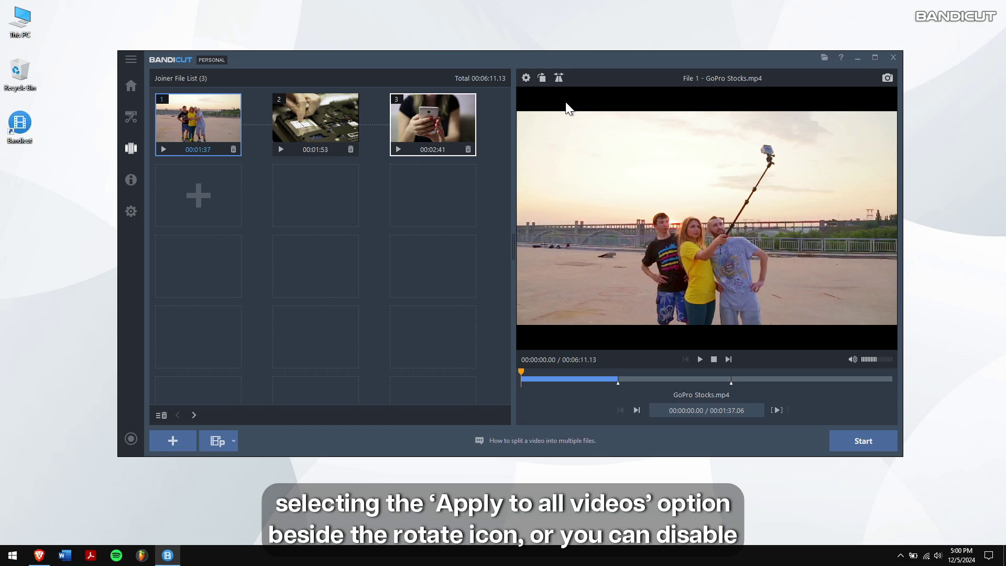
click(526, 78)
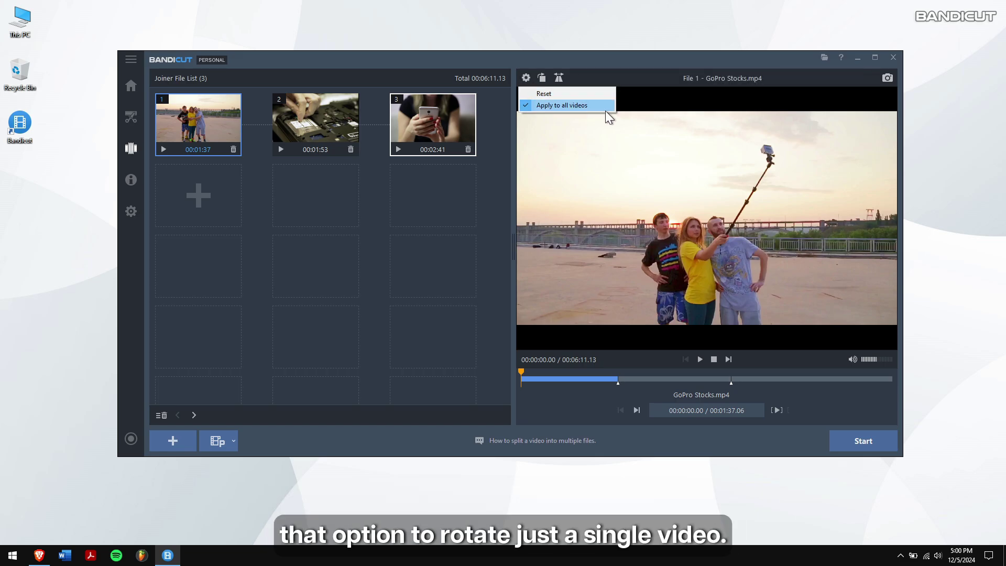
click(354, 126)
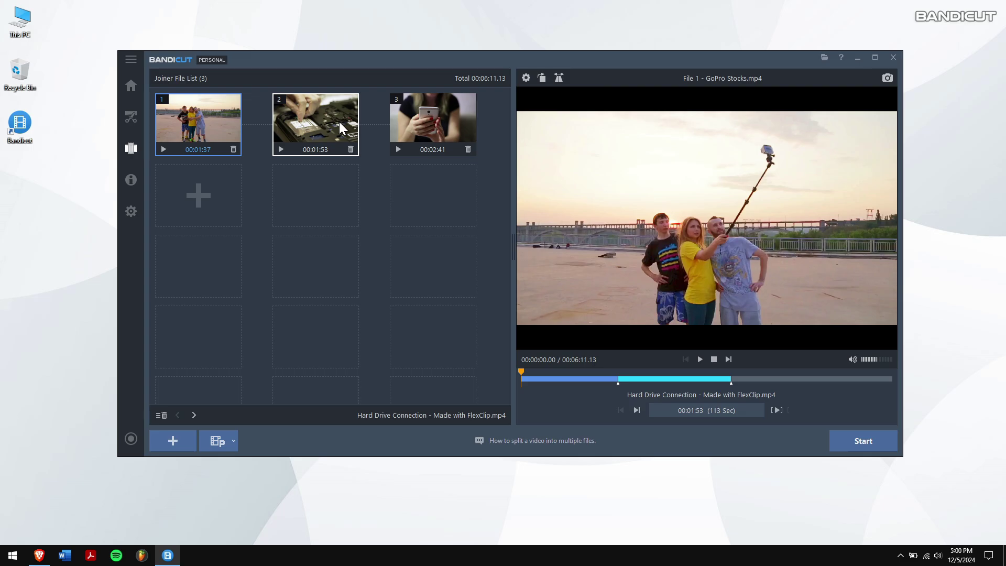
- Rotate the clips a quarter turn to portrait and encode them as Test.mp4
click(541, 78)
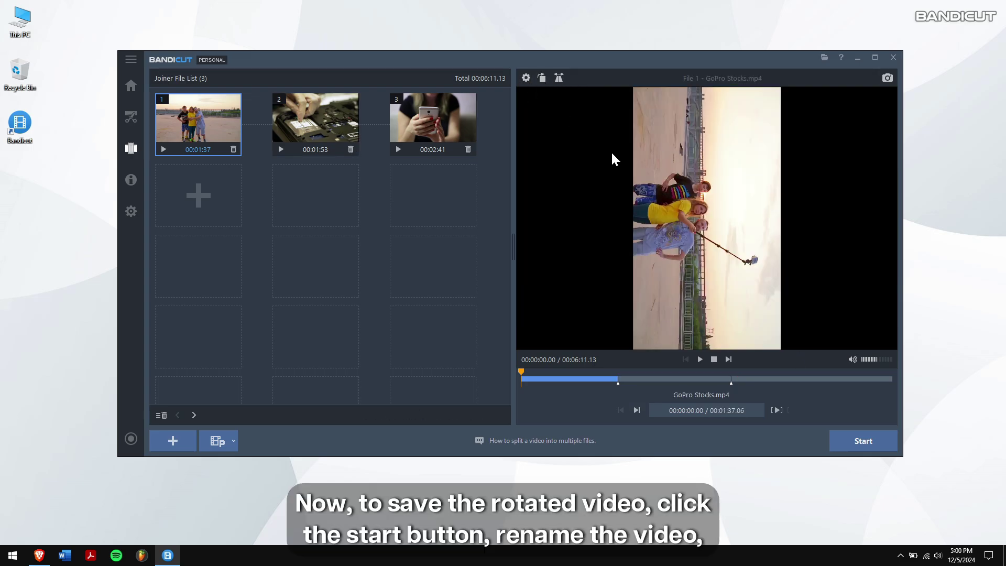
click(848, 439)
text(Test)
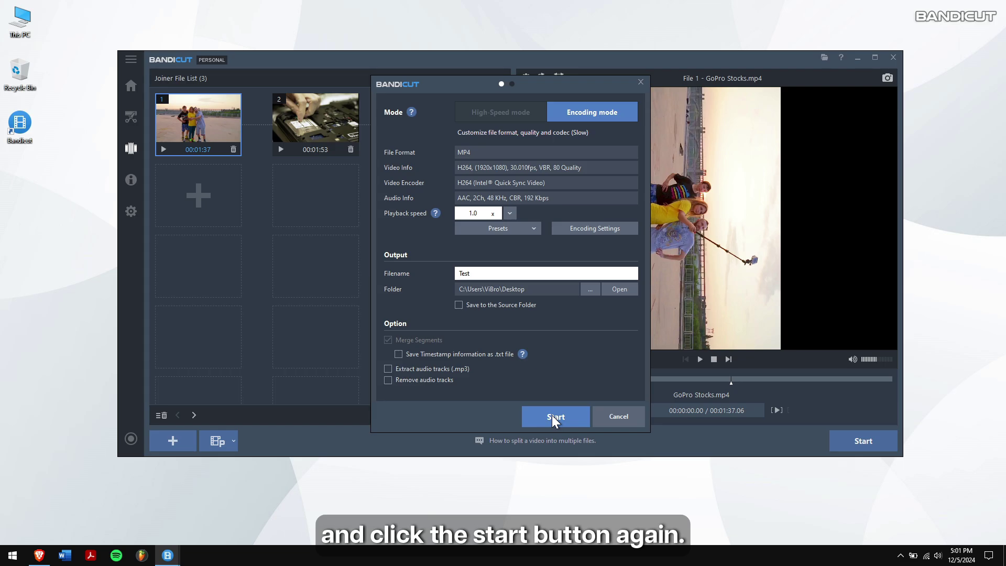
click(554, 417)
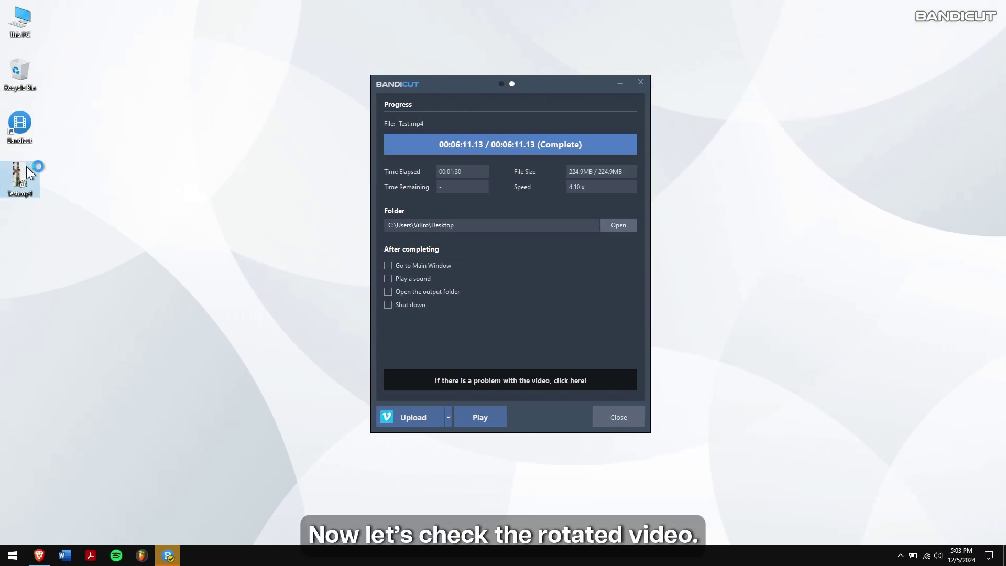
- Play Test.mp4 in Media Player Classic and skip ahead to check the rotation
double_click(26, 167)
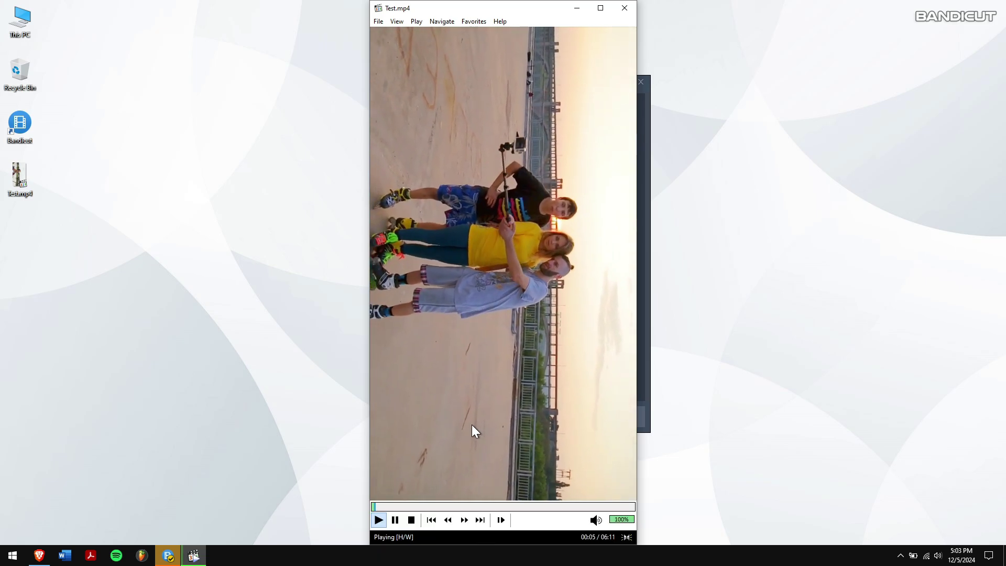
click(469, 506)
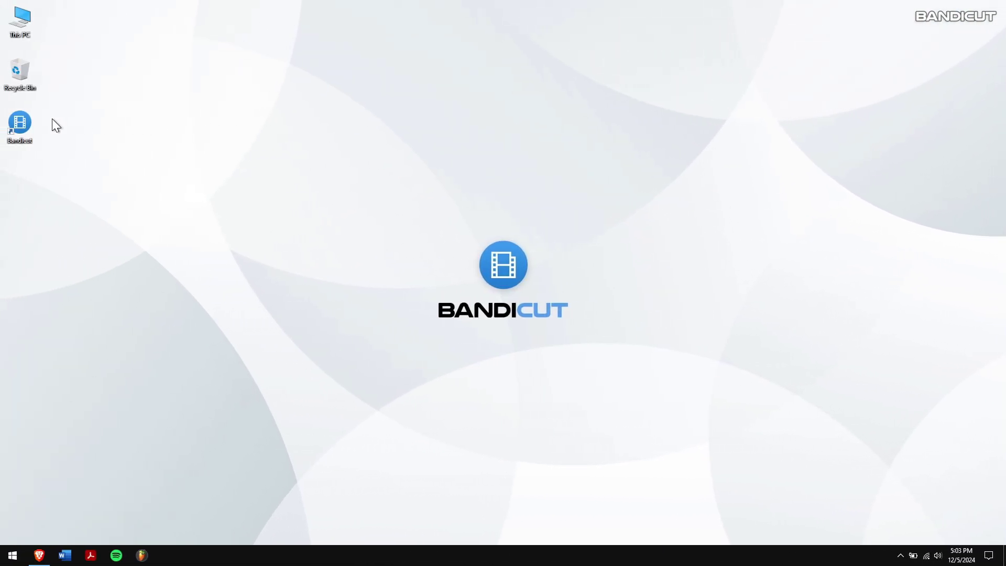
- Relaunch Bandicut and join GoPro Stocks, Hard Drive Connection and Phone Stocks again
double_click(23, 118)
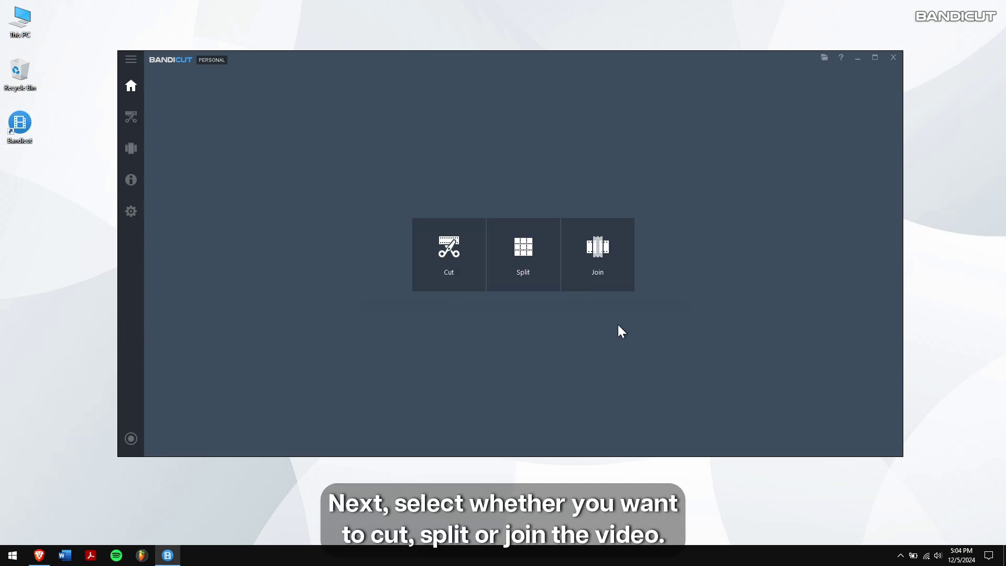
click(622, 275)
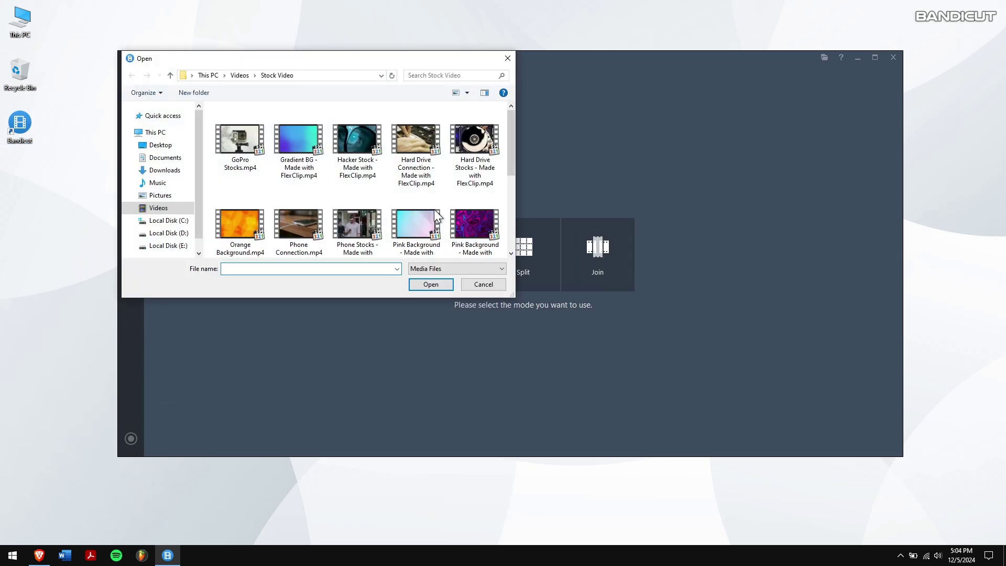
click(240, 146)
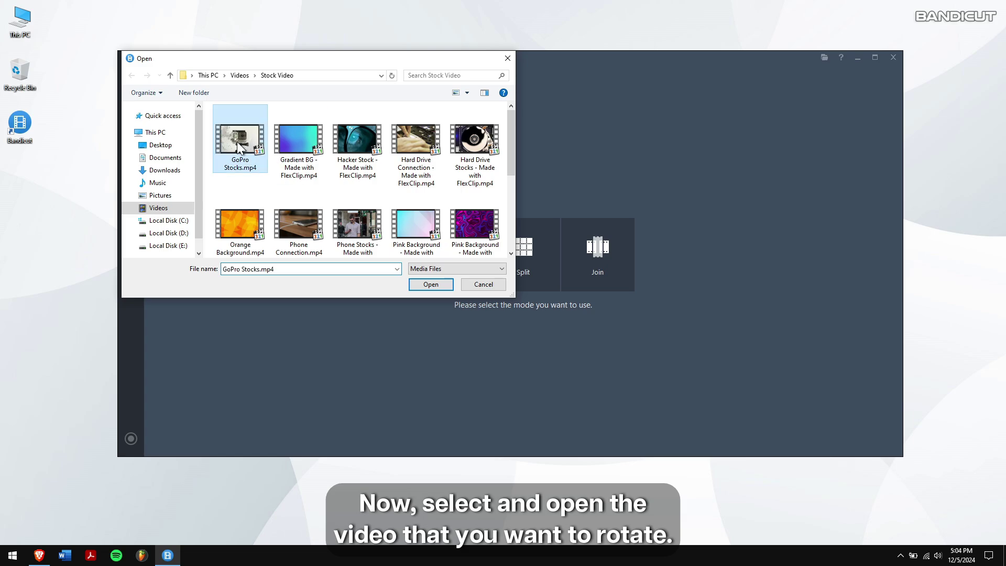
ctrl+click(358, 232)
ctrl+click(414, 167)
click(425, 287)
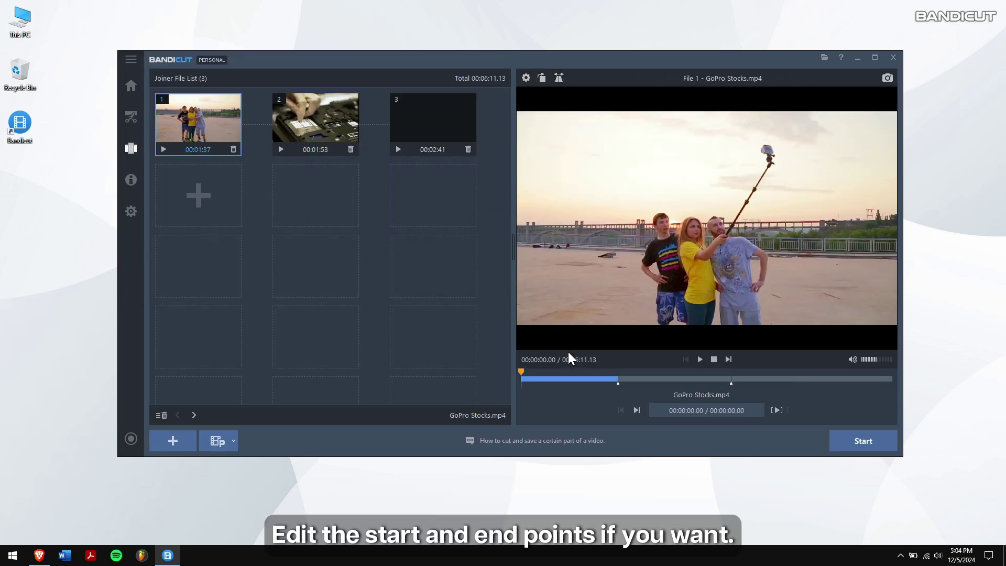
- Jump to Phone Stocks and try rotations, ending upright and mirrored horizontally
click(656, 385)
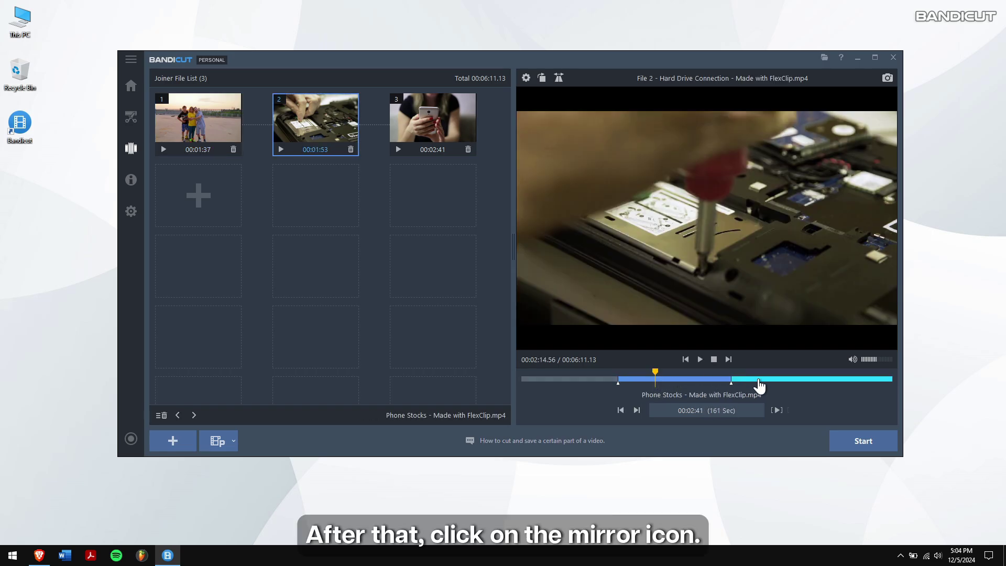
click(756, 385)
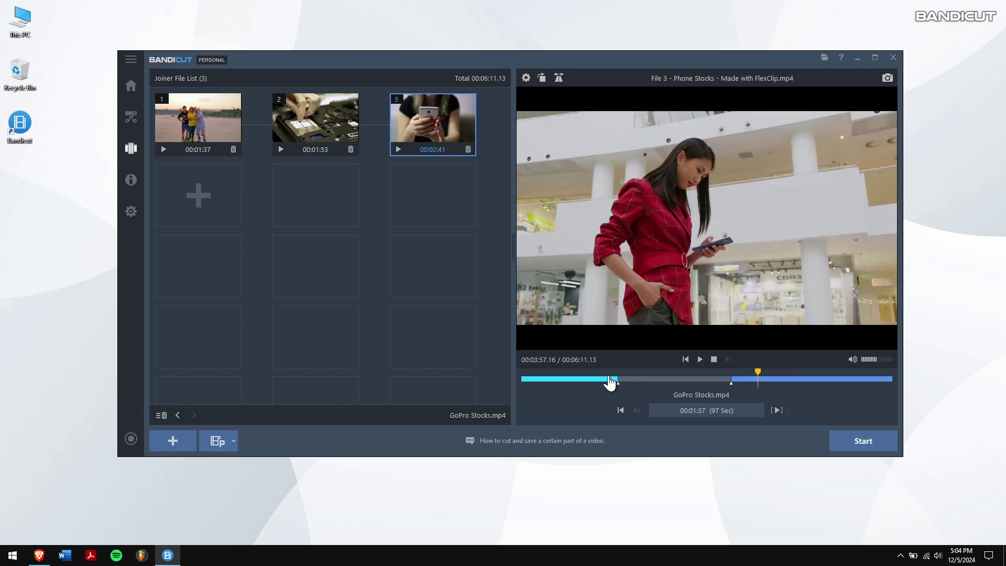
click(558, 77)
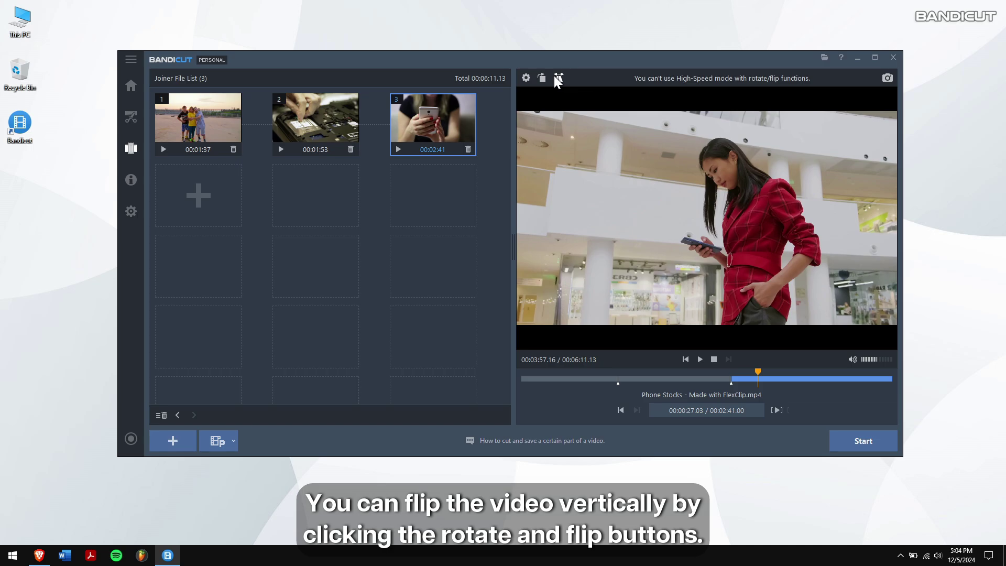
click(541, 78)
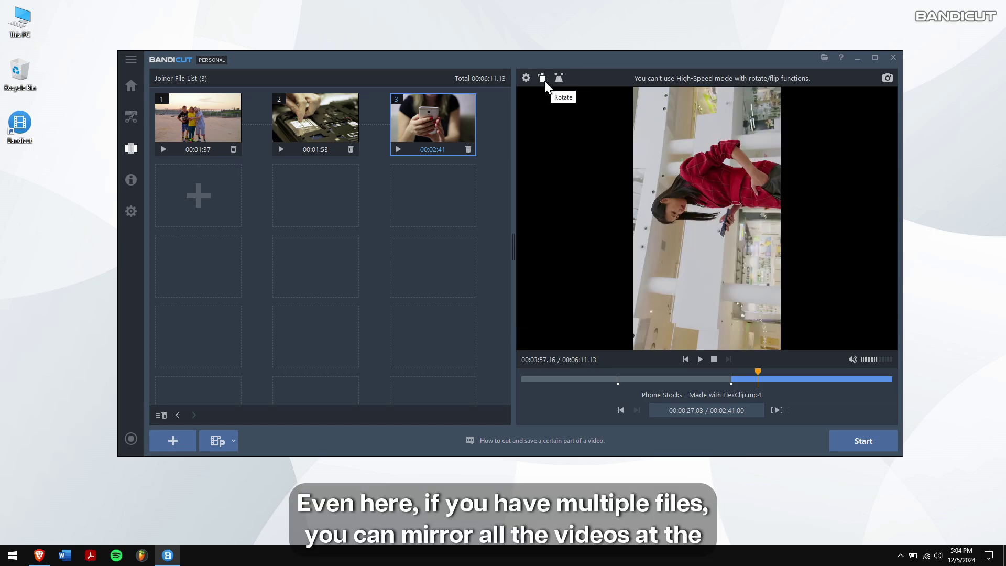
click(562, 82)
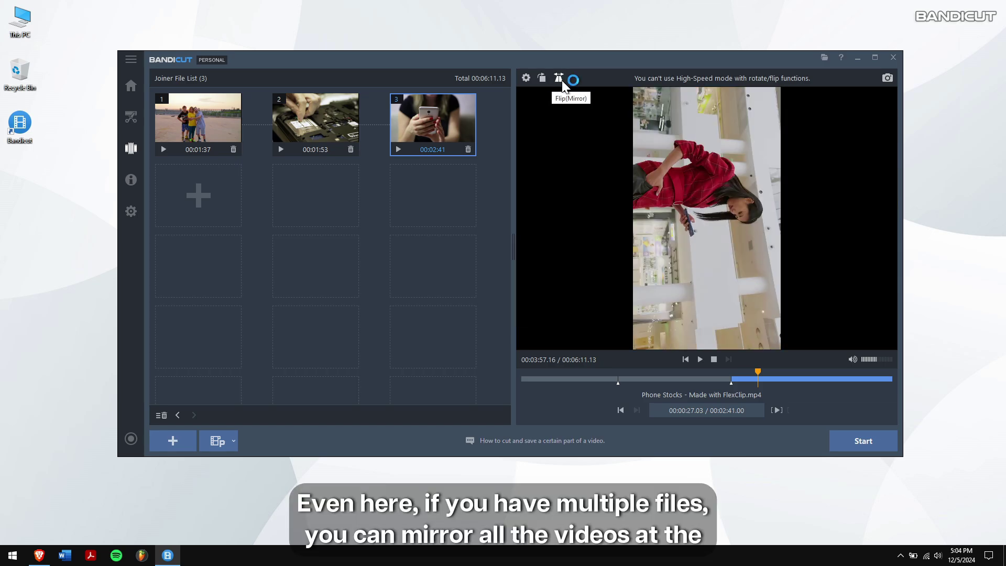
click(544, 84)
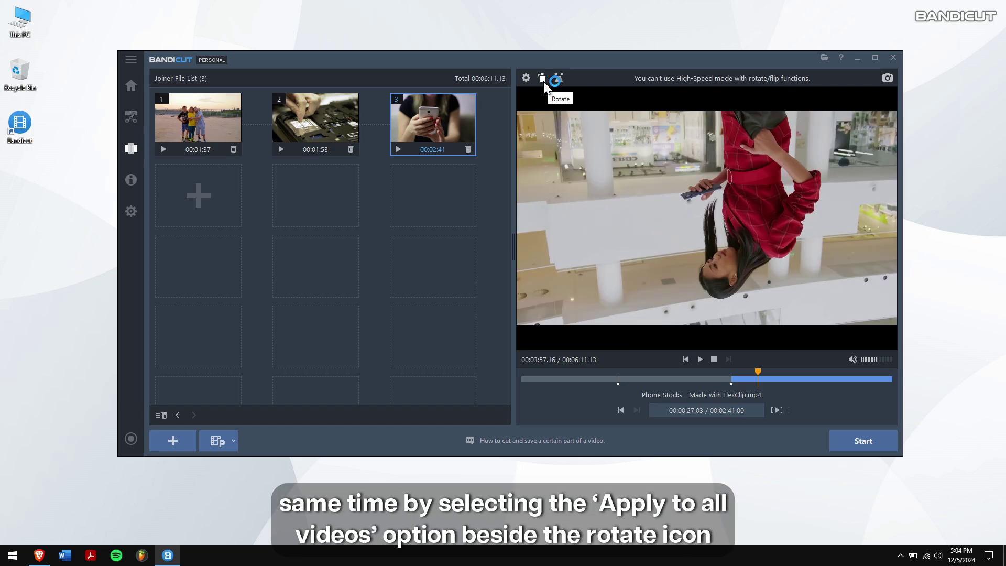
click(544, 83)
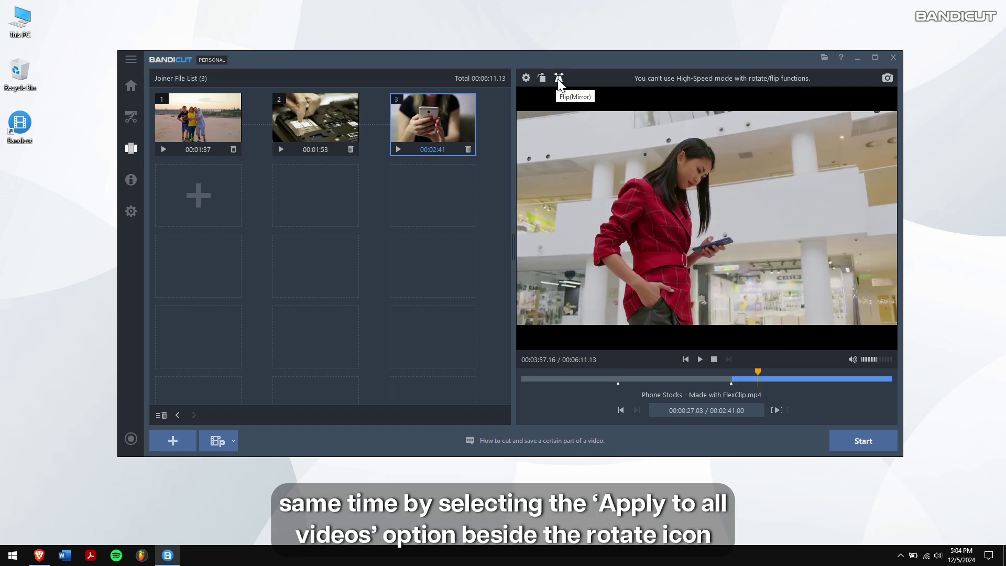
click(559, 82)
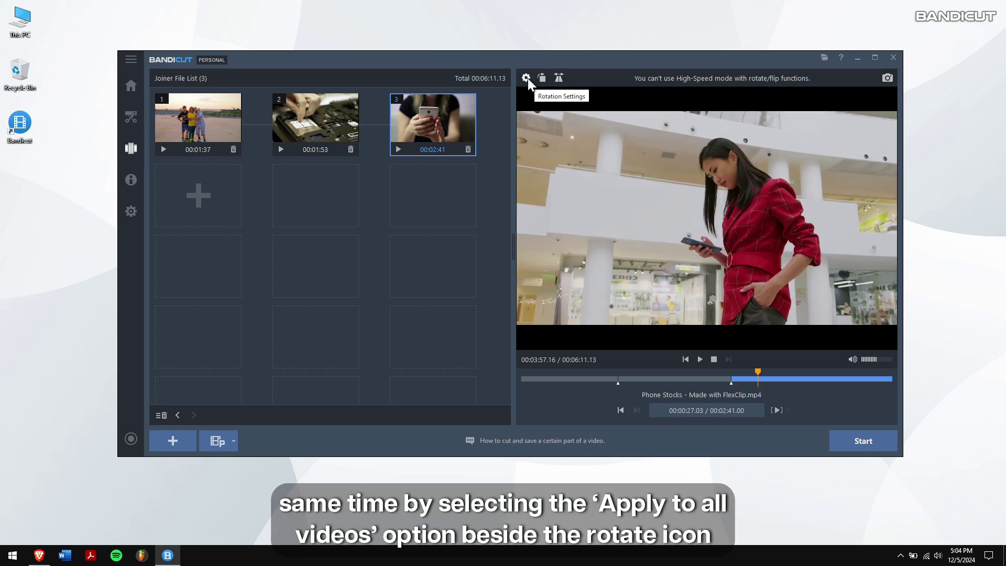
- Turn on 'Apply to all videos' in Rotation Settings and confirm it
click(526, 79)
click(599, 105)
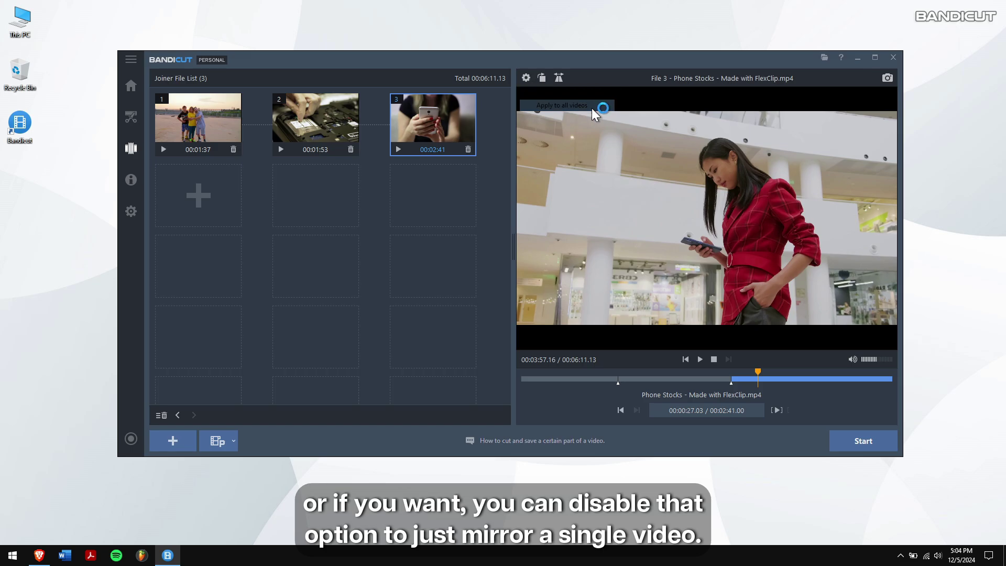
click(526, 78)
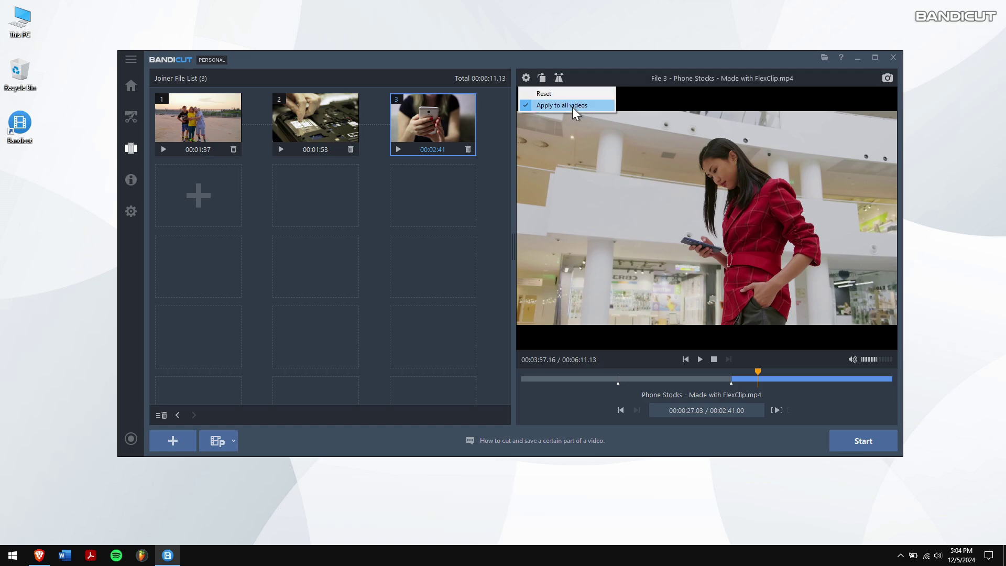
- Encode the mirrored join in MP4 encoding mode as GoPro Stocks - Join.mp4
click(482, 175)
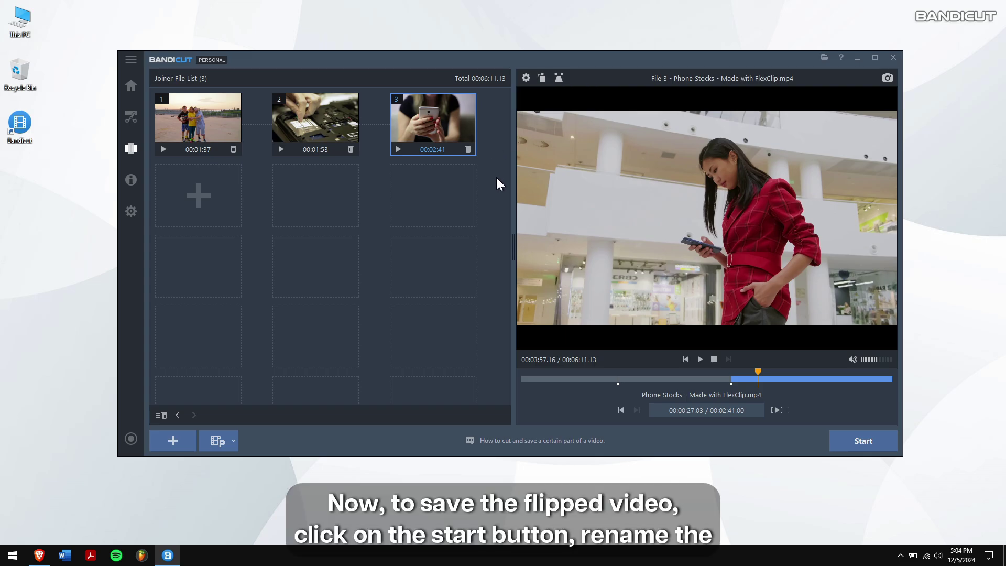
click(888, 445)
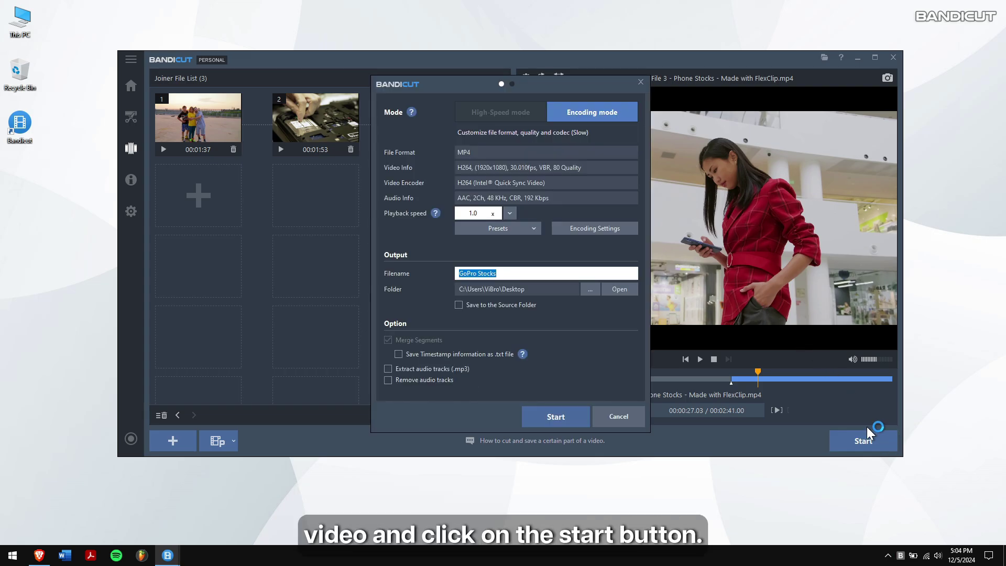
click(510, 272)
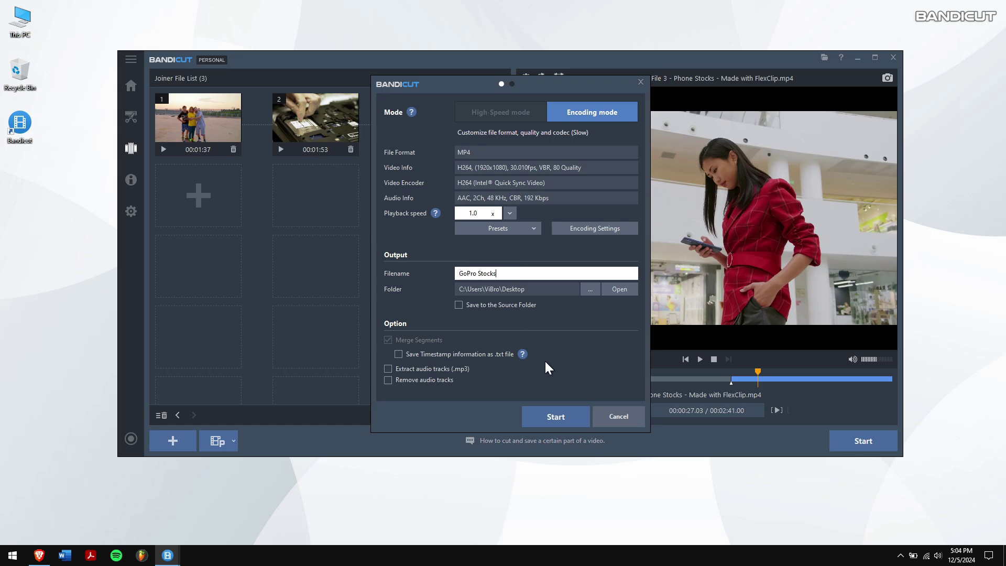
click(566, 417)
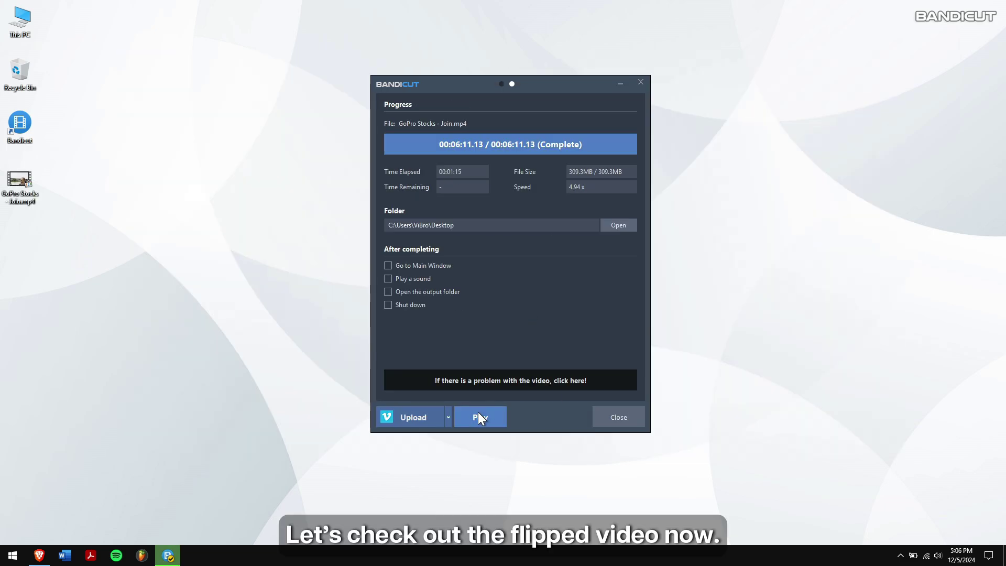
- Play GoPro Stocks - Join.mp4, checking points near the end, middle and start
click(478, 415)
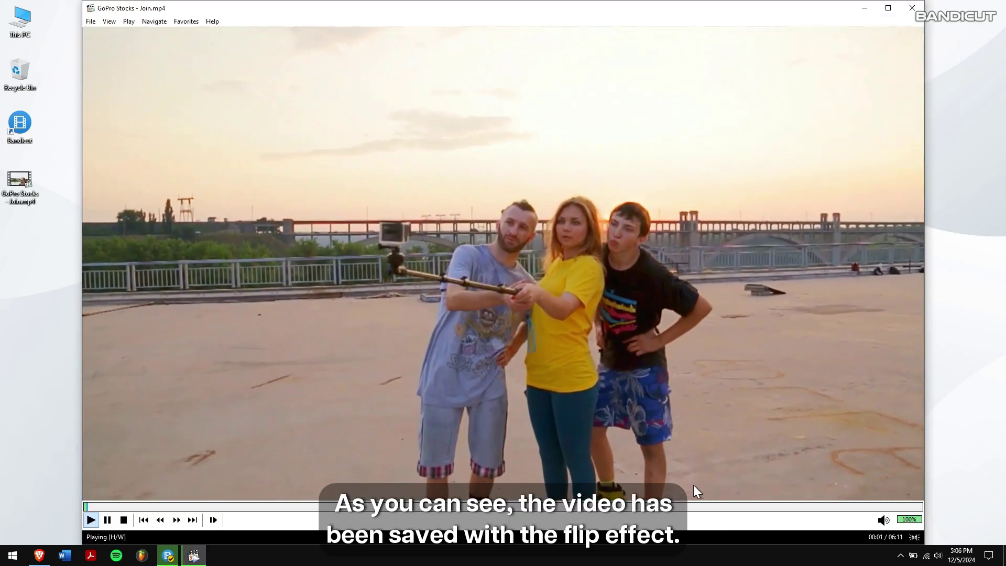
click(737, 507)
click(796, 508)
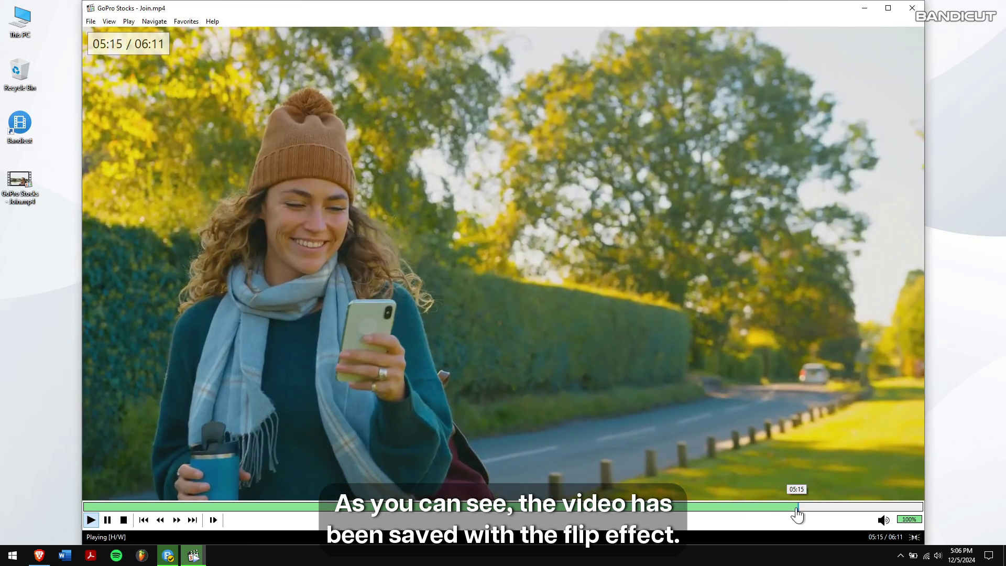
click(857, 507)
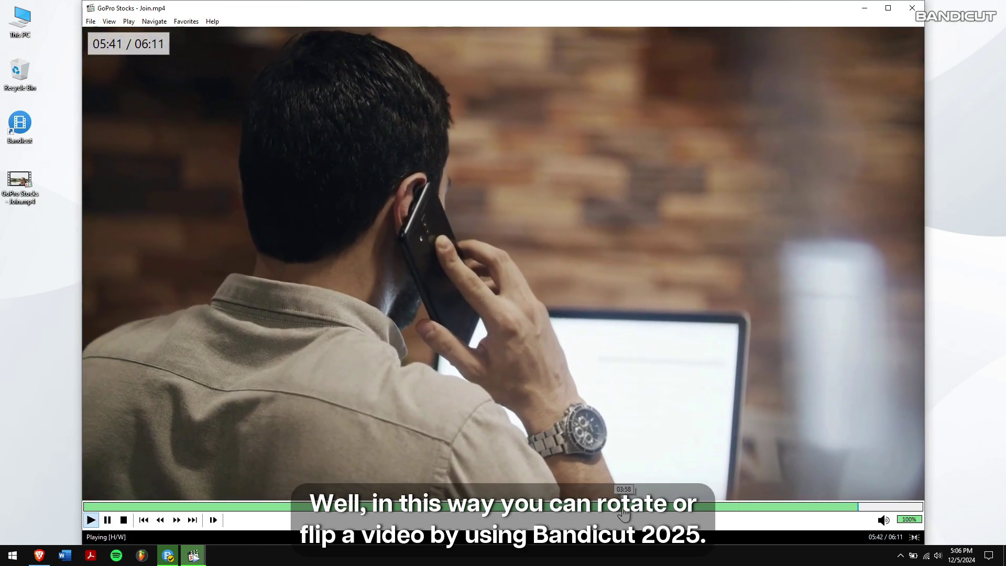
click(565, 507)
click(428, 507)
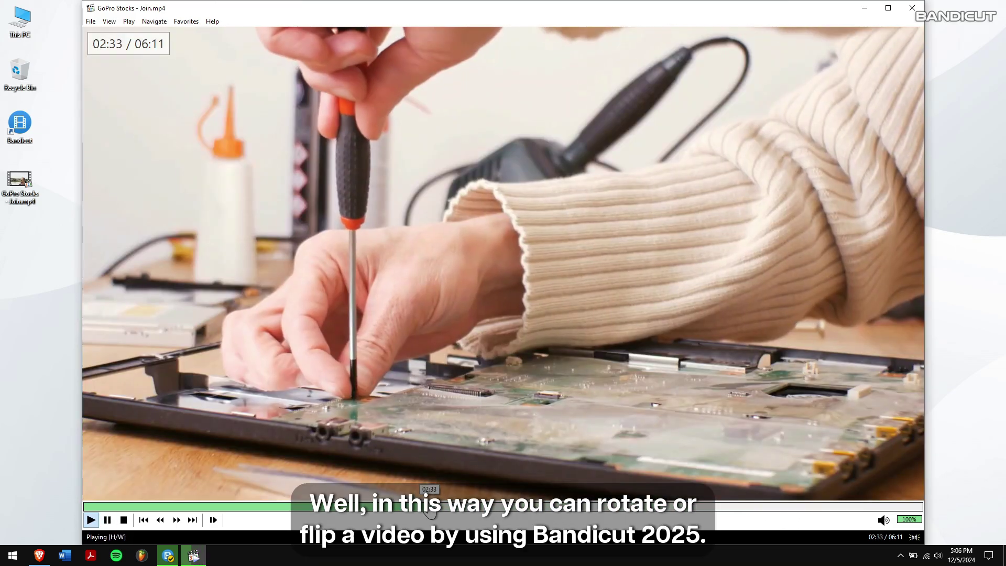
click(314, 507)
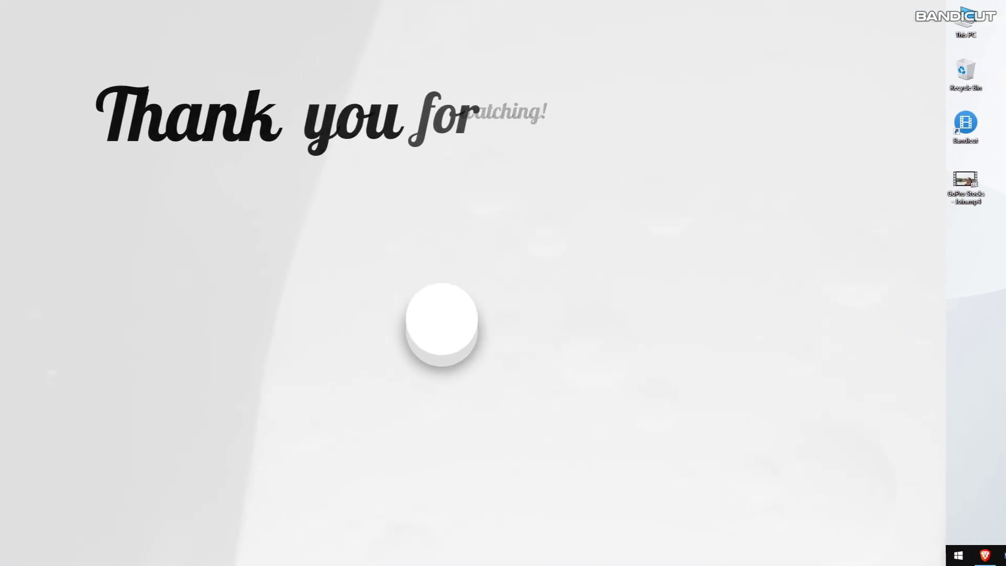